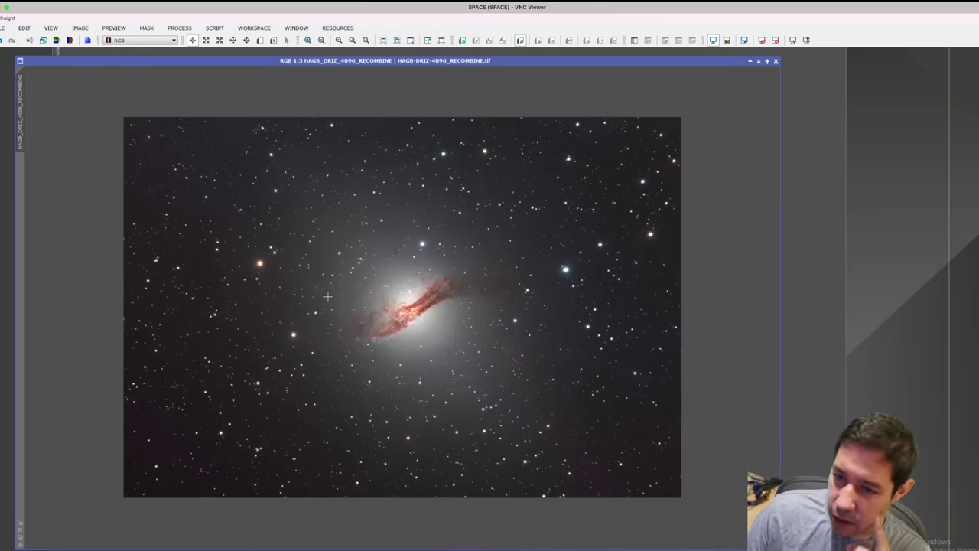
# Step: Run FindingChart on the galaxy image and zoom out on the resulting chart
pyautogui.click(179, 28)
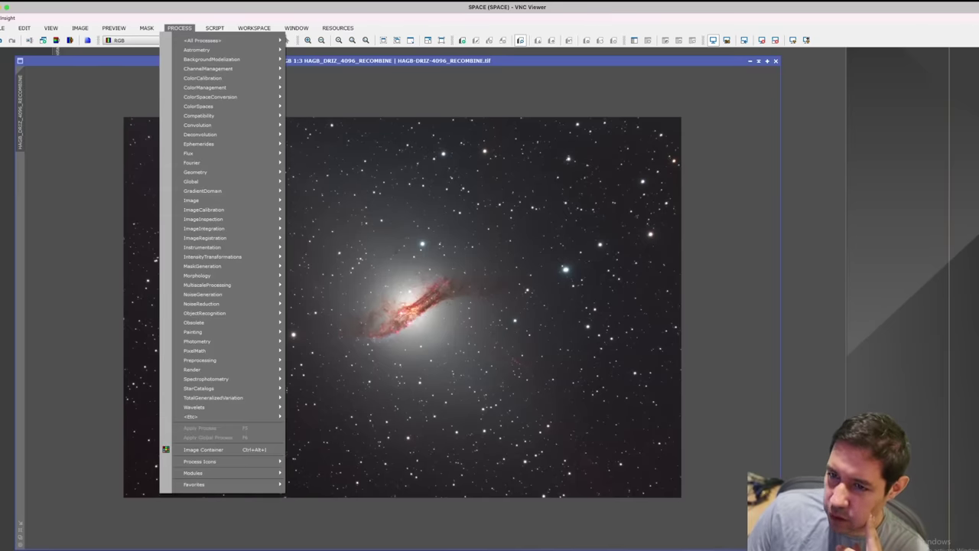
pyautogui.moveTo(202, 40)
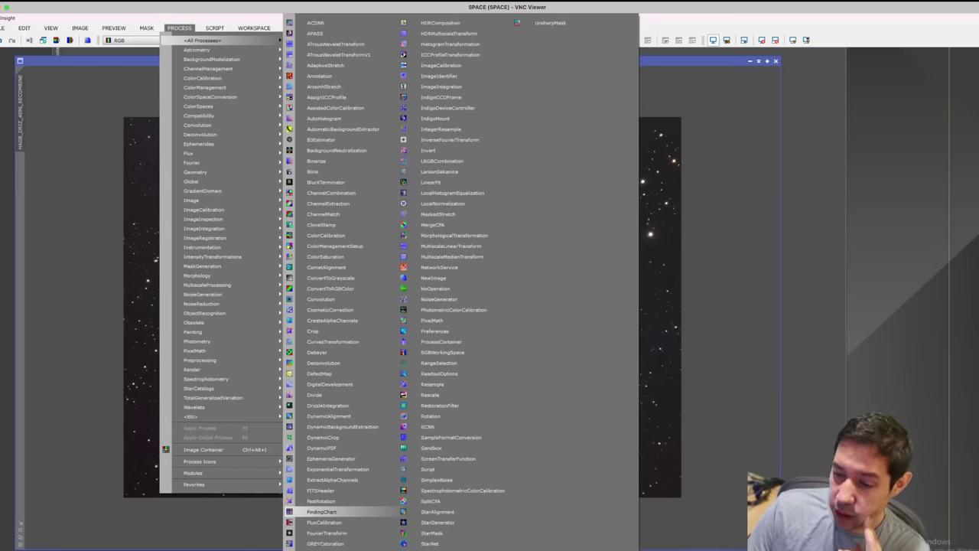
pyautogui.click(328, 513)
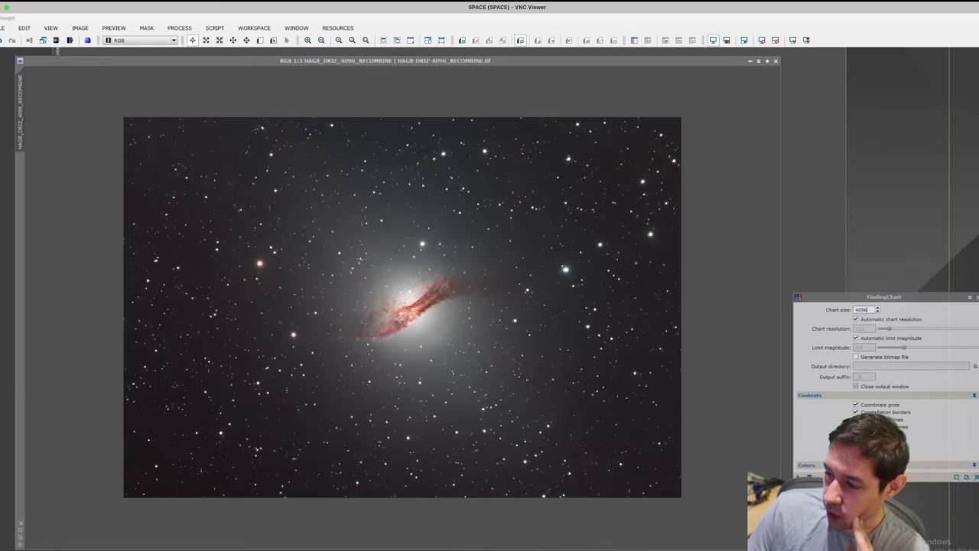
pyautogui.click(798, 477)
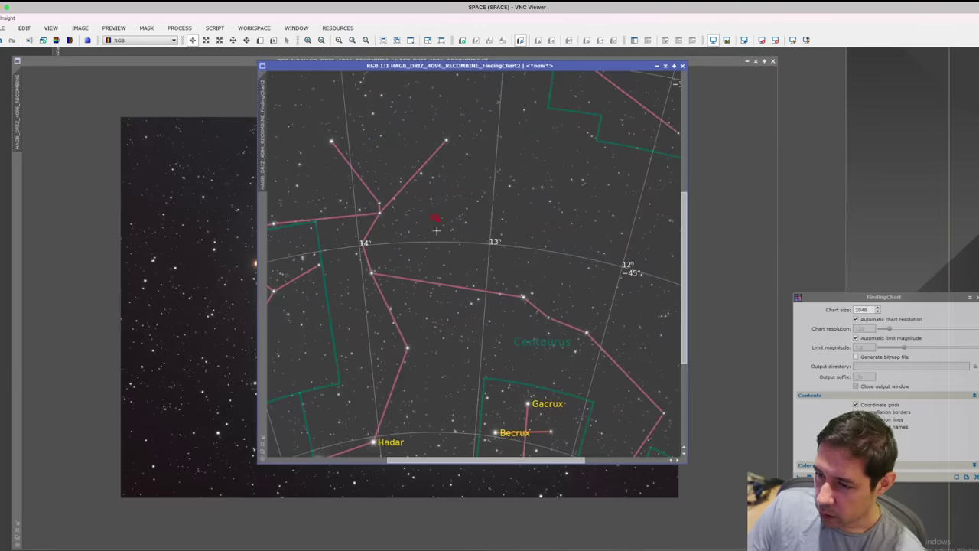
pyautogui.scroll(-1, 452, 238)
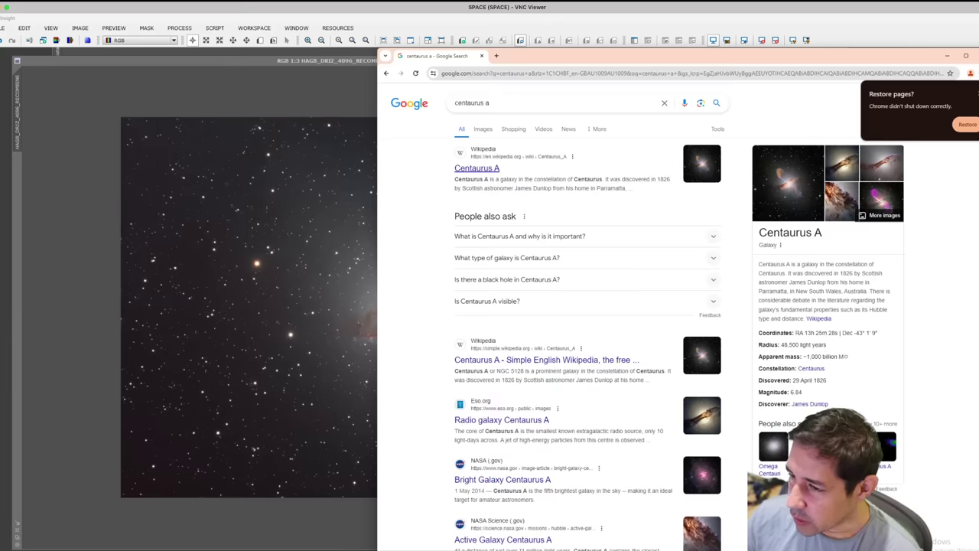
# Step: Open the Wikipedia Centaurus A article and grab its LABOCA composite image for comparison
pyautogui.click(477, 168)
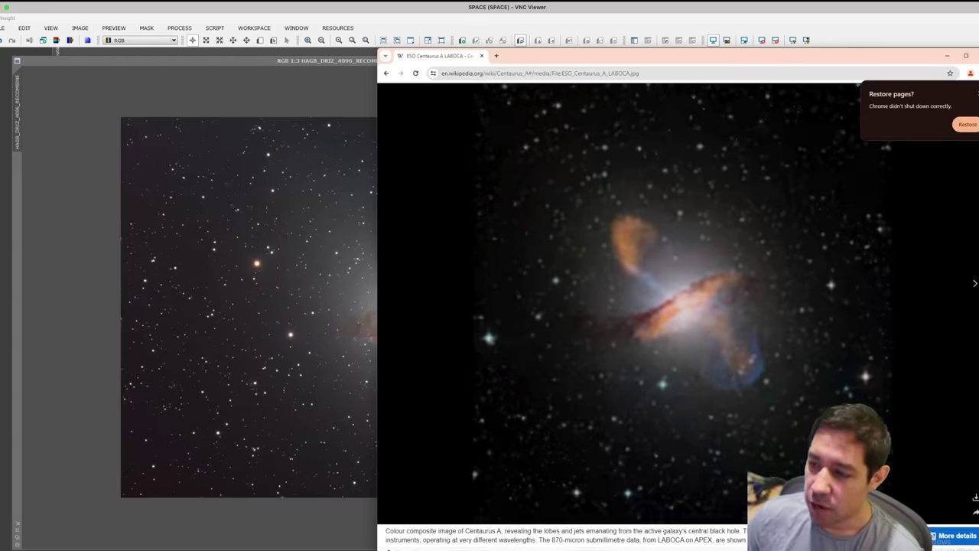
pyautogui.moveTo(688, 55); pyautogui.dragTo(785, 58)
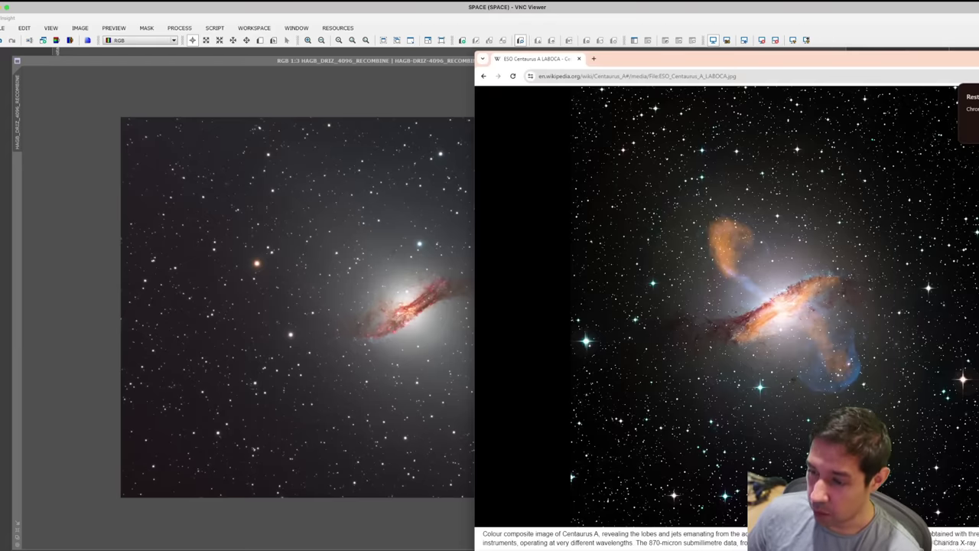
pyautogui.moveTo(689, 58); pyautogui.dragTo(561, 51)
pyautogui.rightClick(659, 315)
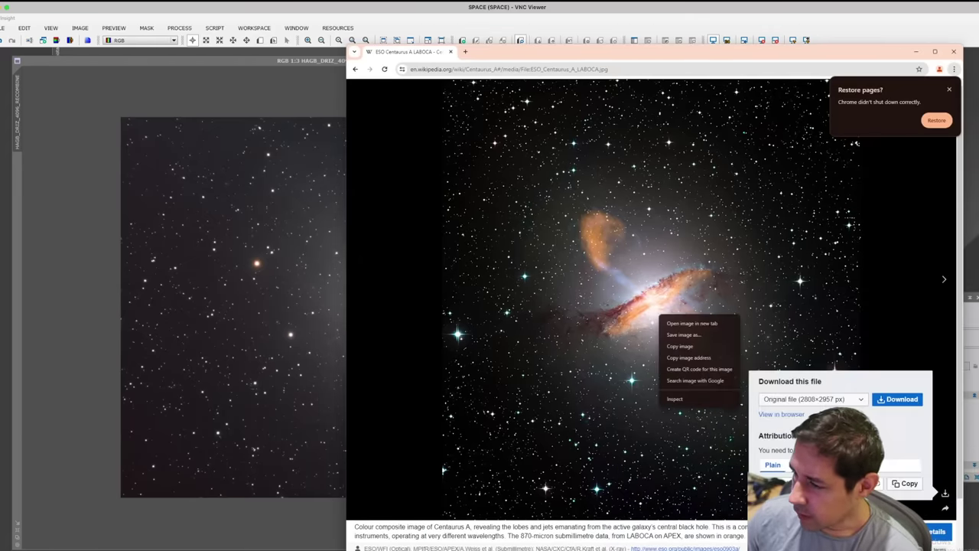
pyautogui.click(679, 346)
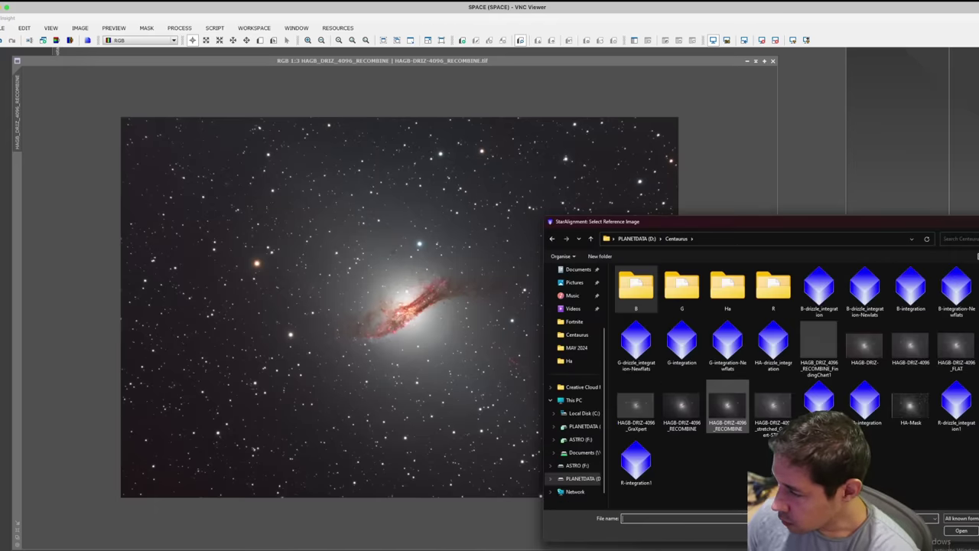
# Step: Star-align the ESO composite to HAGB-DRIZ-4096_RECOMBINE and blink the two, pausing on the ESO frame
pyautogui.doubleClick(728, 406)
pyautogui.click(179, 28)
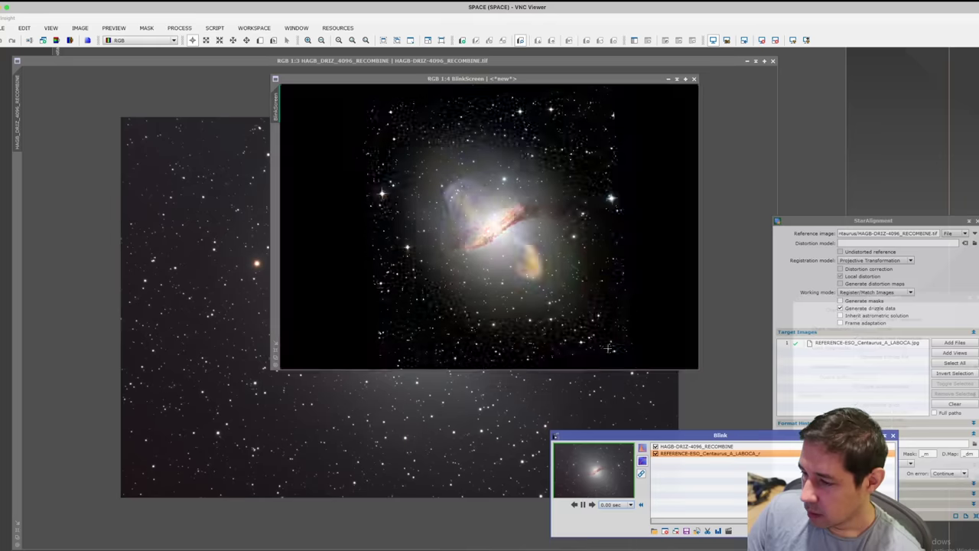
pyautogui.click(582, 504)
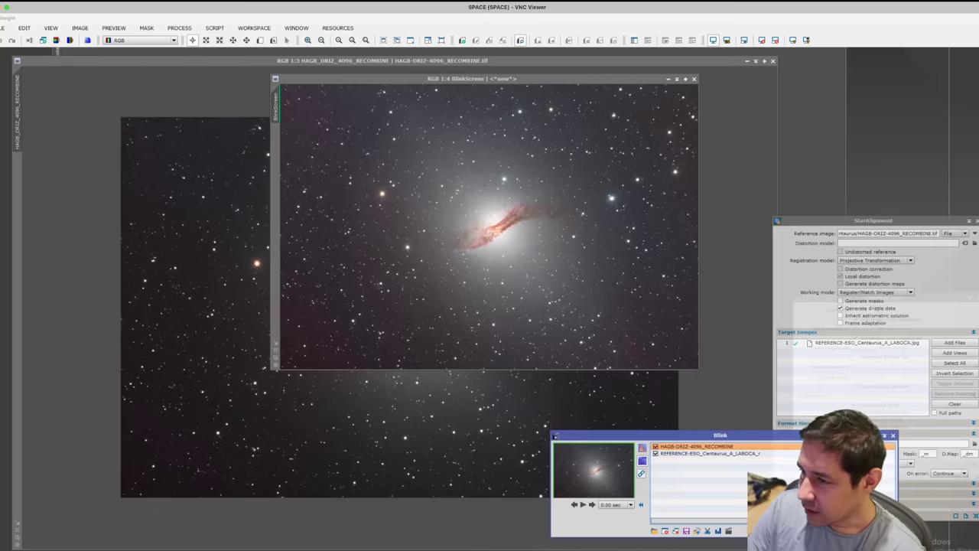
# Step: Close the Blink view and pan the HAGB image at 1:1 around the dust lane and nearby stars
pyautogui.hotkey('ctrl', 'w')
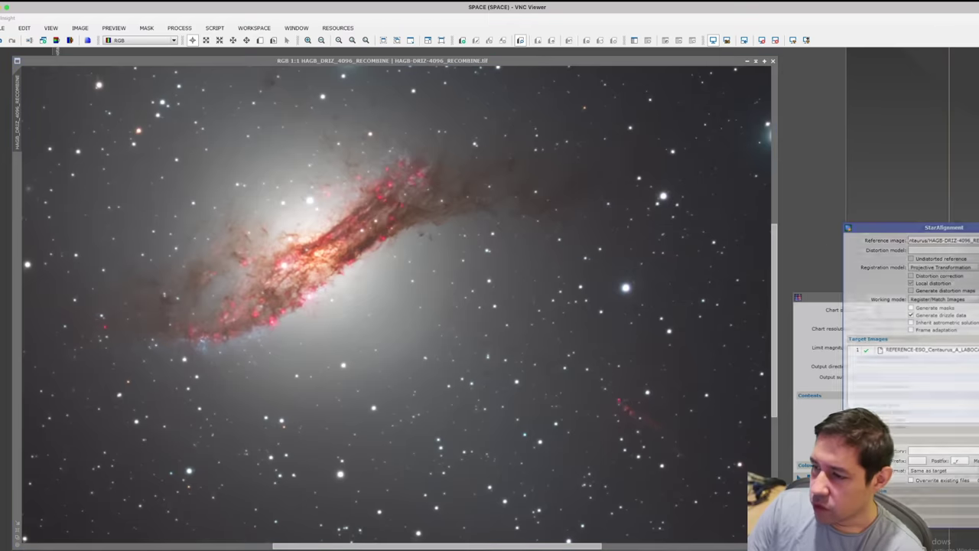
pyautogui.moveTo(766, 250); pyautogui.dragTo(765, 228)
pyautogui.hscroll(-3, 765, 228)
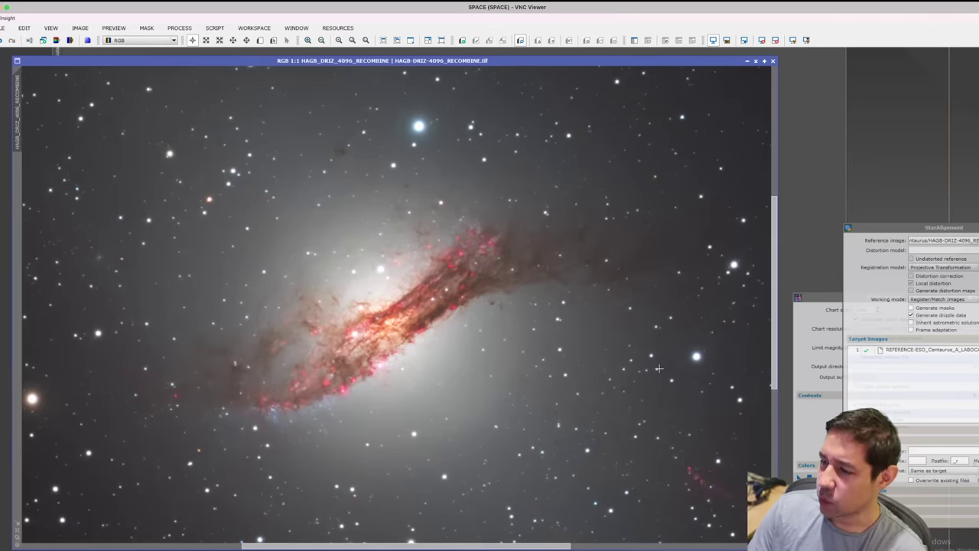
pyautogui.moveTo(774, 339); pyautogui.dragTo(774, 355)
pyautogui.scroll(-1, 400, 304)
pyautogui.scroll(-3, 400, 305)
pyautogui.hscroll(-1, 400, 305)
pyautogui.hscroll(-4, 401, 304)
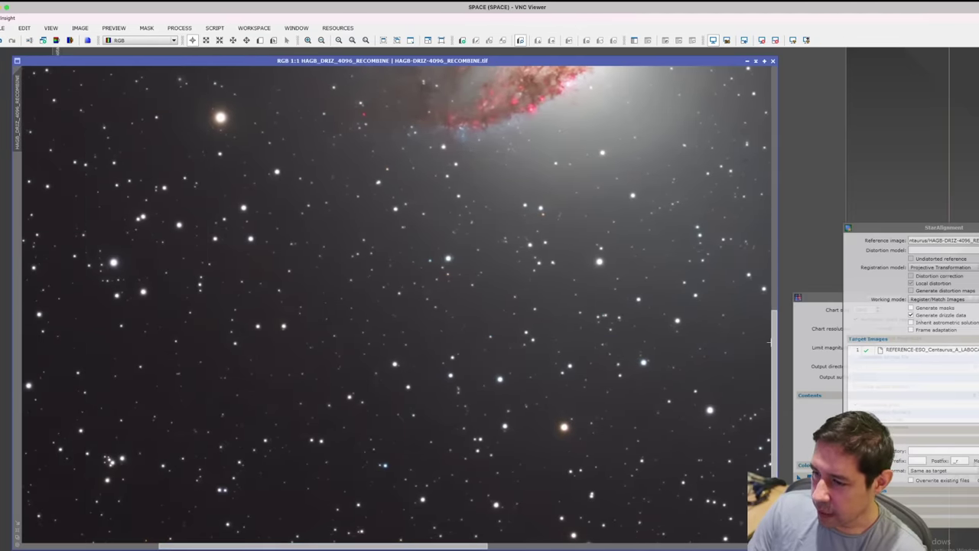
pyautogui.scroll(9, 400, 304)
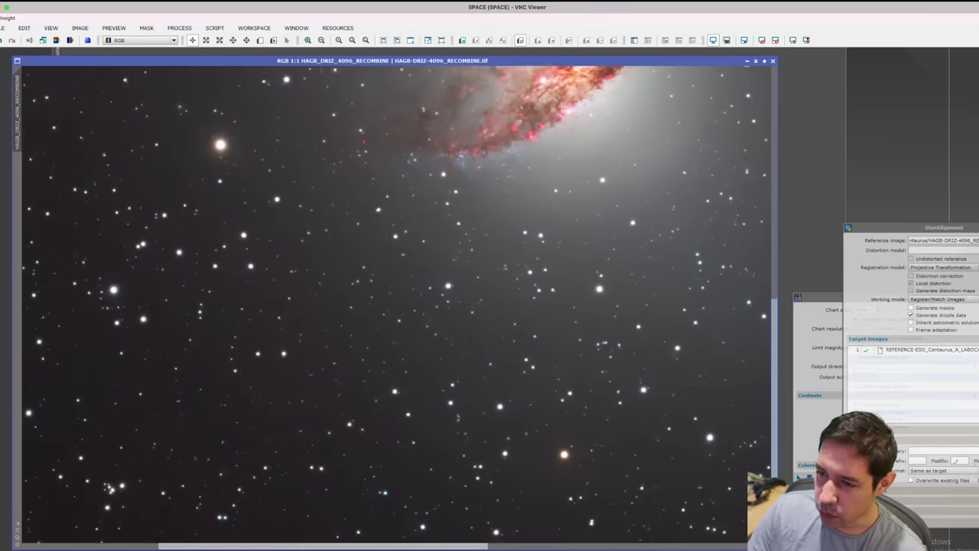
pyautogui.scroll(7, 746, 254)
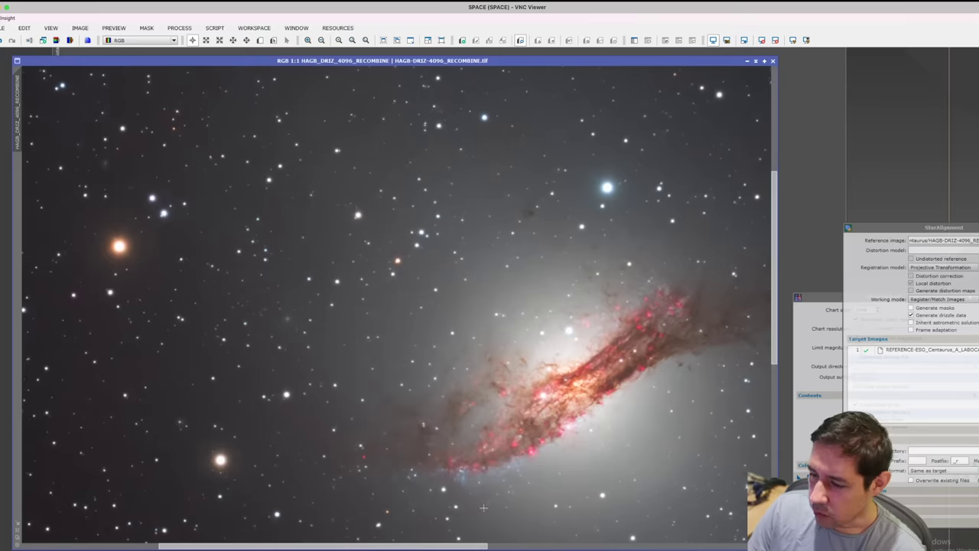
pyautogui.hscroll(4, 490, 286)
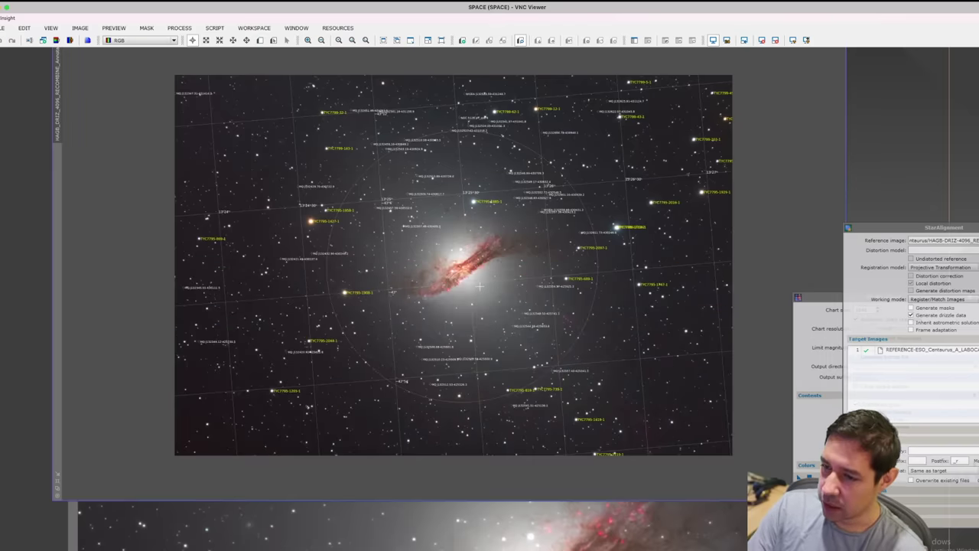
# Step: Pan the unannotated recombined image until the red-speckled dust lane fills the view
pyautogui.scroll(2, 480, 285)
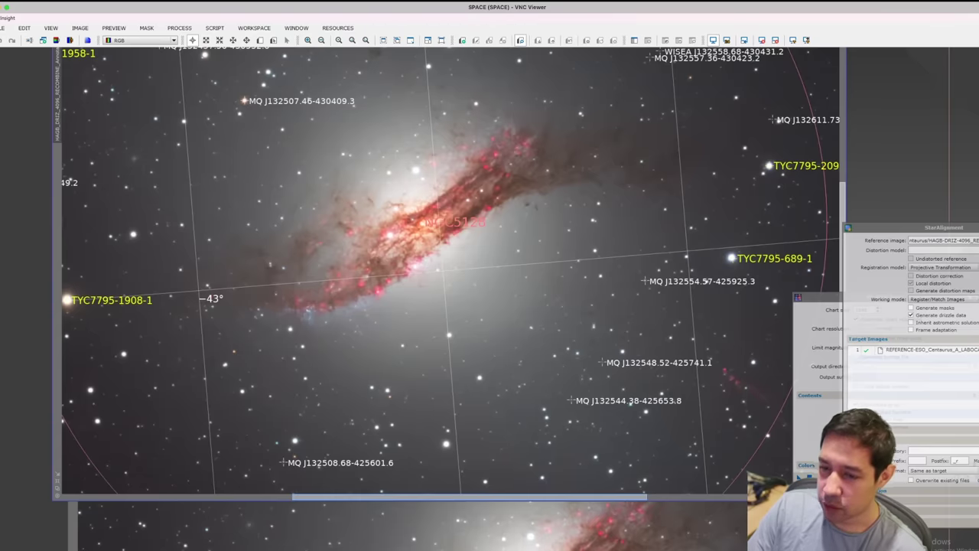
pyautogui.moveTo(536, 497); pyautogui.dragTo(355, 497)
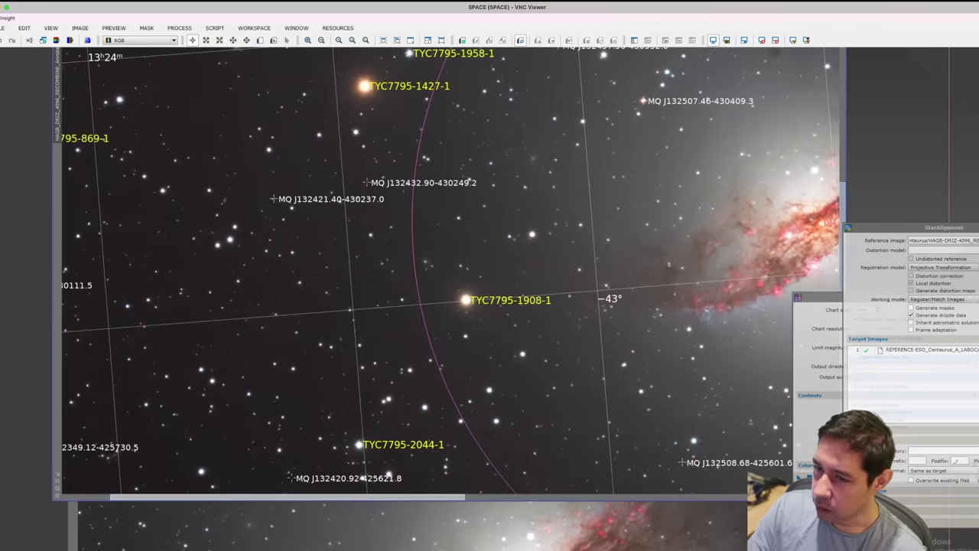
pyautogui.scroll(3, 454, 270)
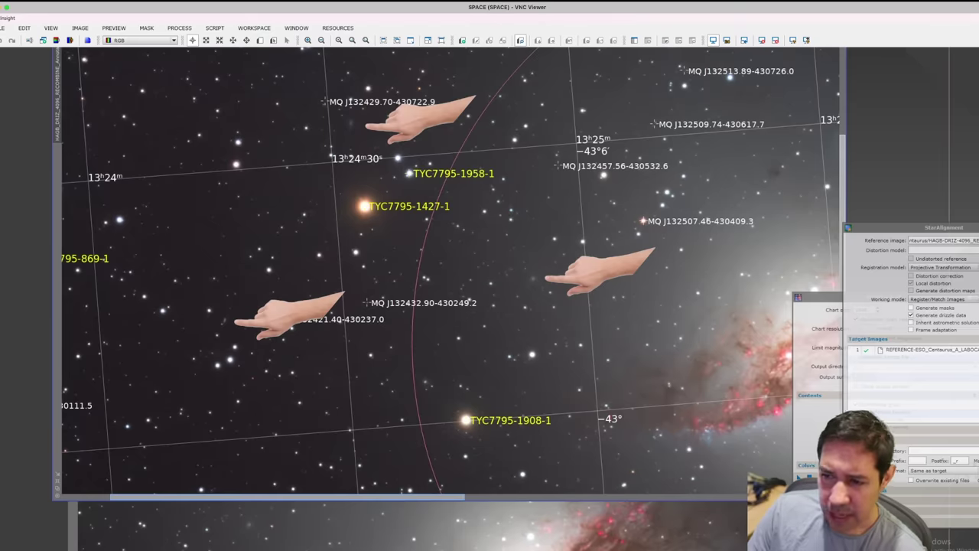
pyautogui.hscroll(2, 451, 274)
pyautogui.hscroll(10, 713, 230)
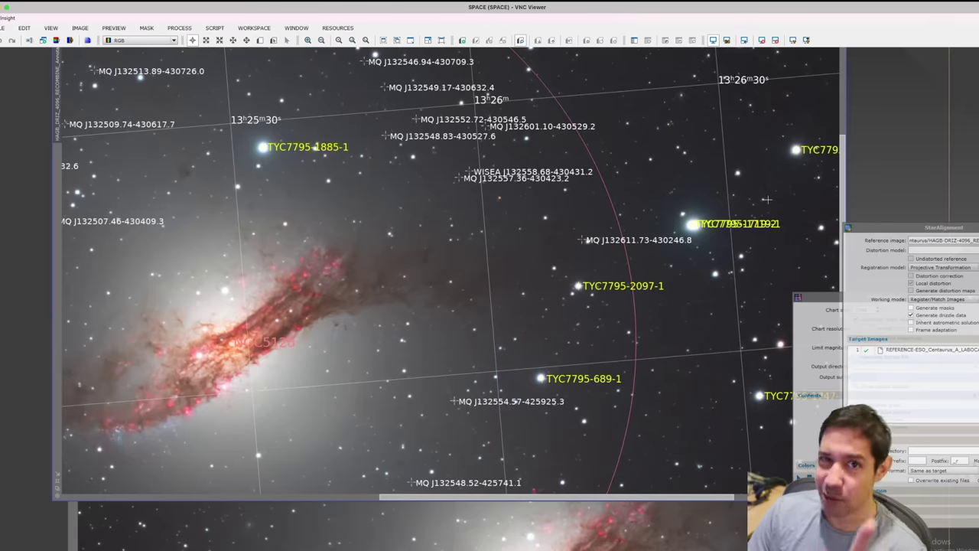
pyautogui.moveTo(573, 497); pyautogui.dragTo(507, 496)
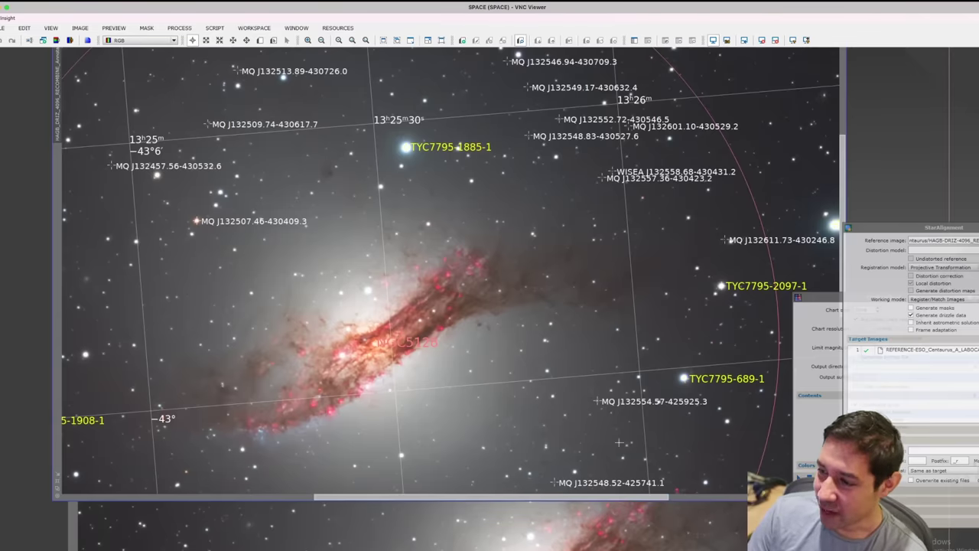
pyautogui.moveTo(842, 214); pyautogui.dragTo(840, 244)
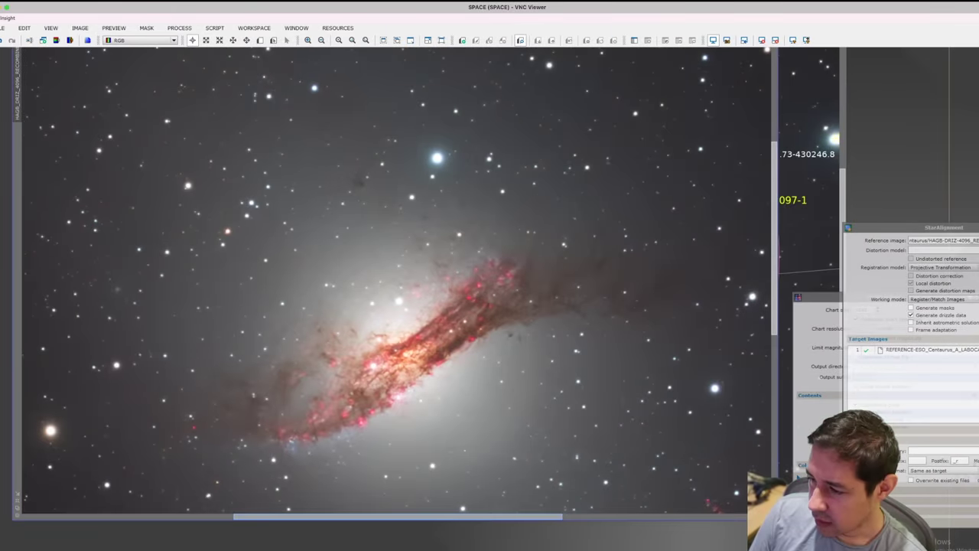
# Step: Pan right and down across the star field around Centaurus A, then back up
pyautogui.hscroll(5, 396, 283)
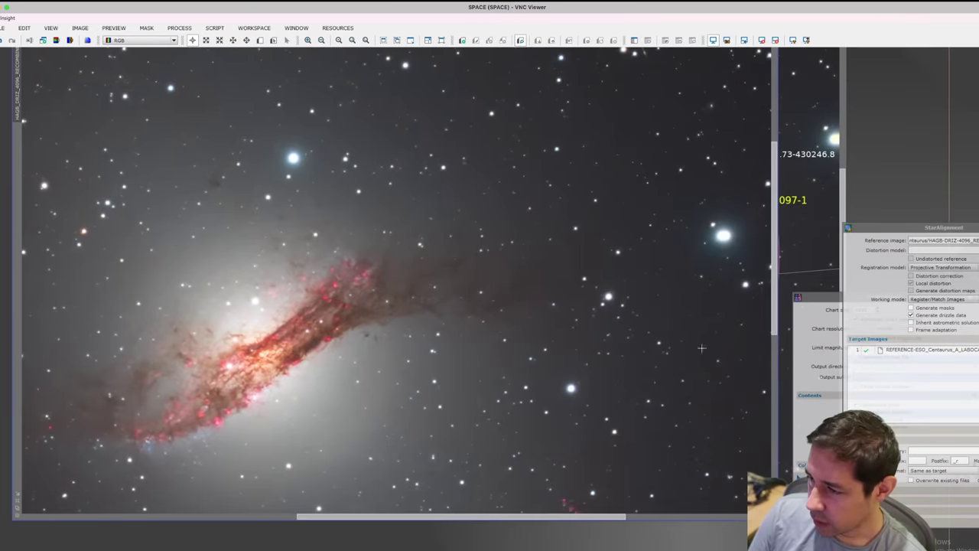
pyautogui.scroll(-5, 336, 472)
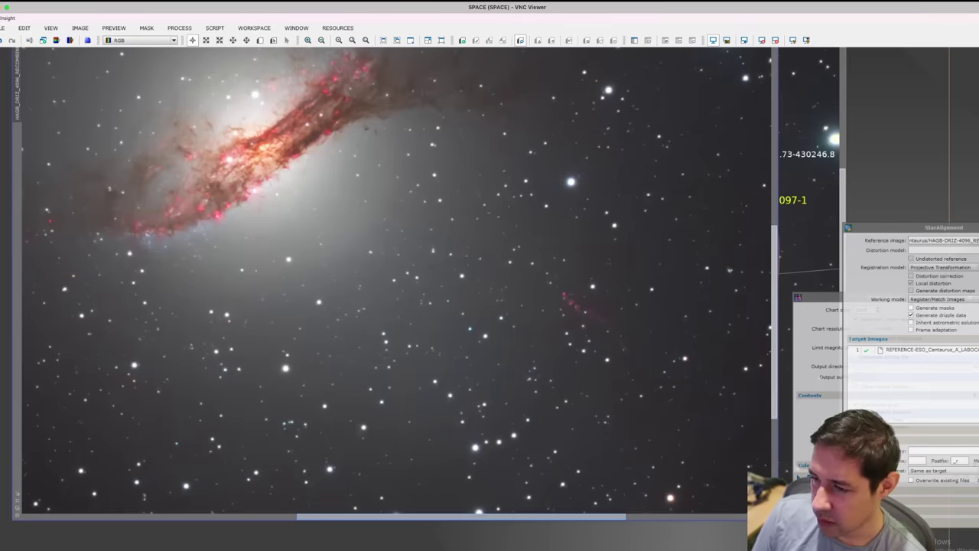
pyautogui.hscroll(4, 459, 513)
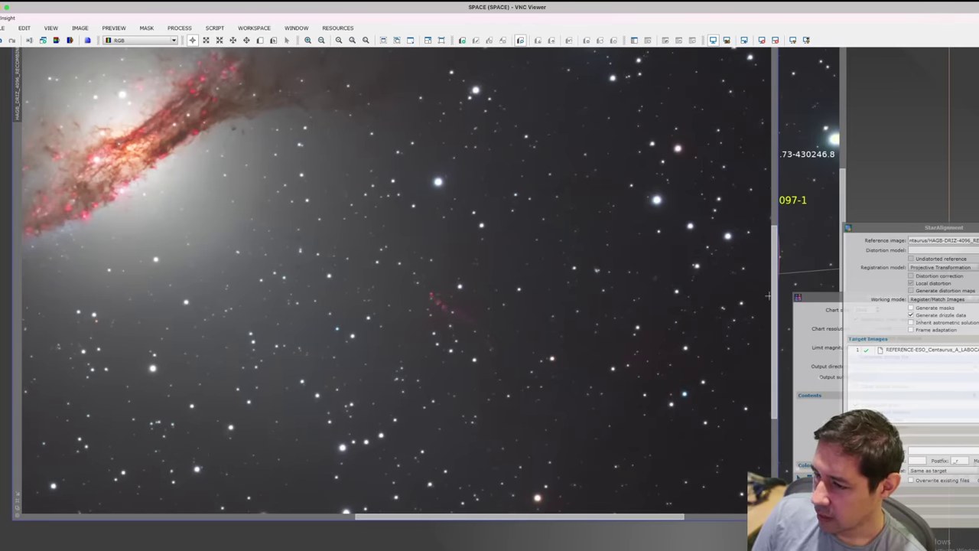
pyautogui.scroll(-4, 774, 245)
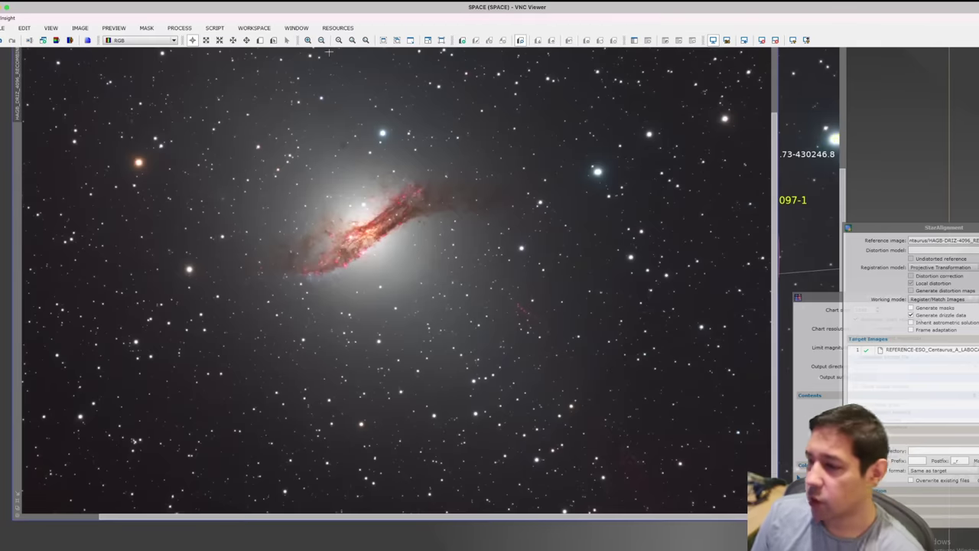
pyautogui.scroll(2, 781, 270)
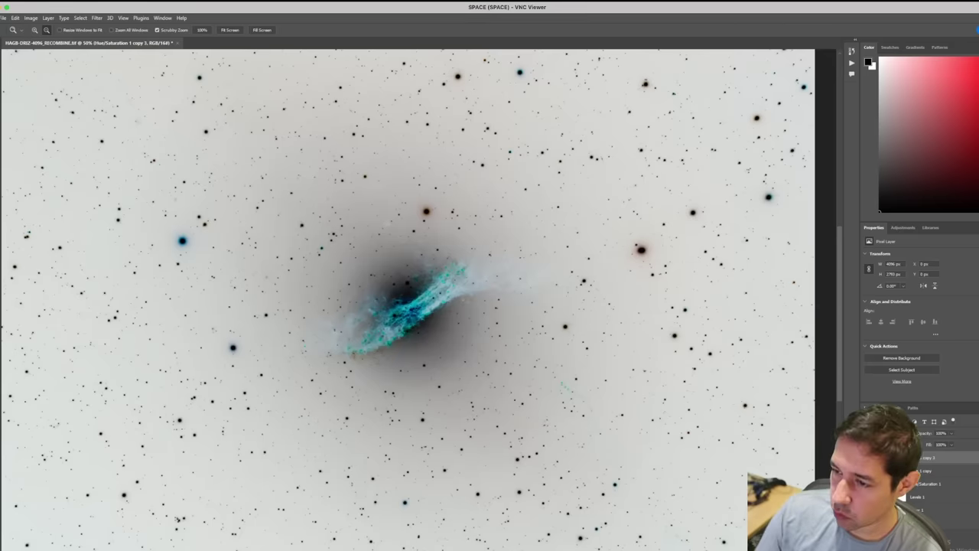
# Step: Enter 71 as the black input level in Photoshop's Levels dialog
pyautogui.write('71')
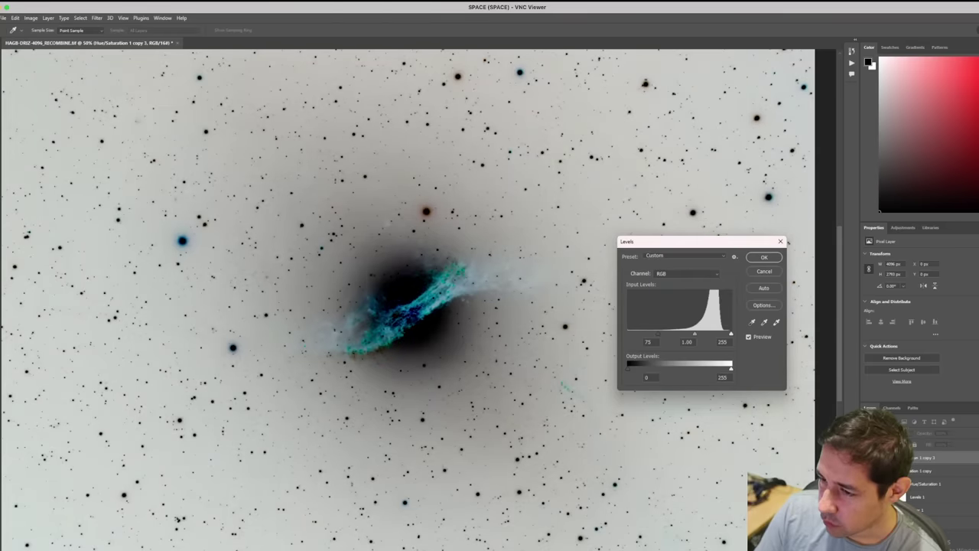
# Step: Set the Levels inputs to 175 black, 0.6 midtone gamma and about 250 white
pyautogui.hotkey('shift', 'Up')
pyautogui.hotkey('shift', 'Up')
pyautogui.hotkey('shift', 'Up')
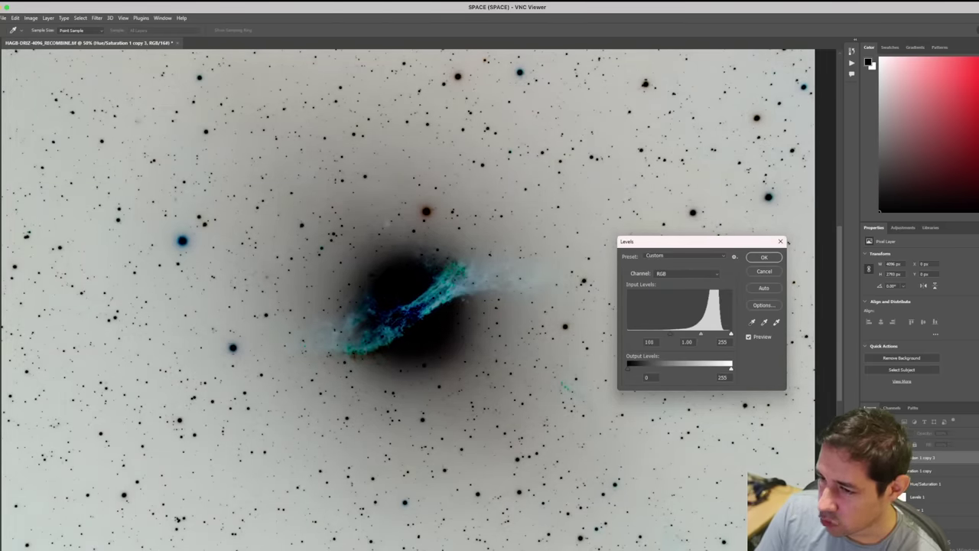
pyautogui.write('175')
pyautogui.press('Tab')
pyautogui.write('0.67')
pyautogui.press('Tab')
pyautogui.write('240')
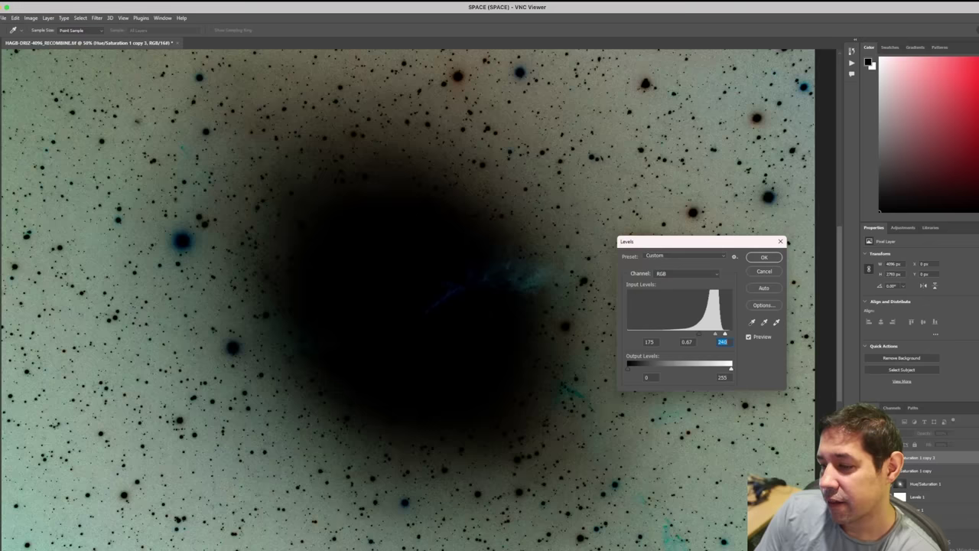
pyautogui.hotkey('shift', 'Tab')
pyautogui.press('Down')
pyautogui.press('Down')
pyautogui.press('Down')
pyautogui.press('Down')
pyautogui.press('Down')
pyautogui.press('Down')
pyautogui.press('Down')
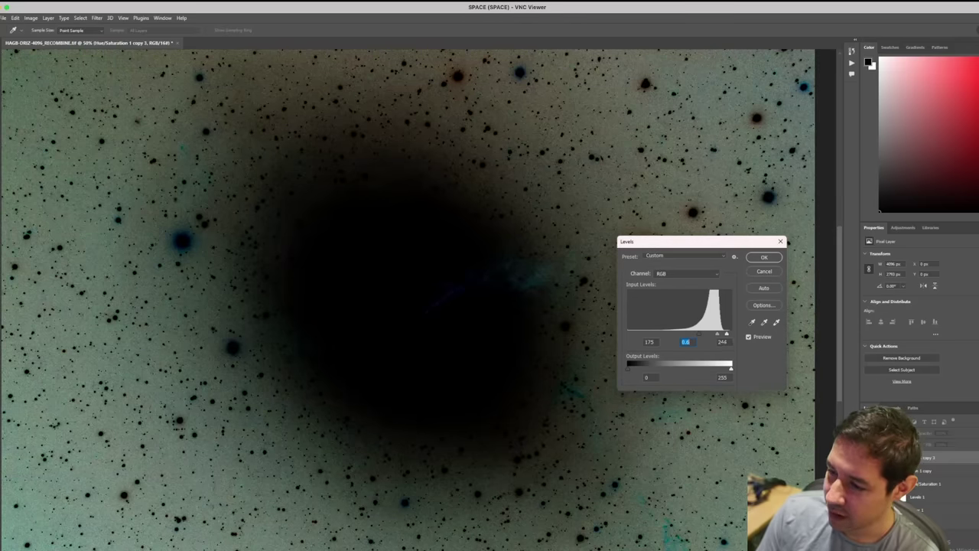
pyautogui.press('Tab')
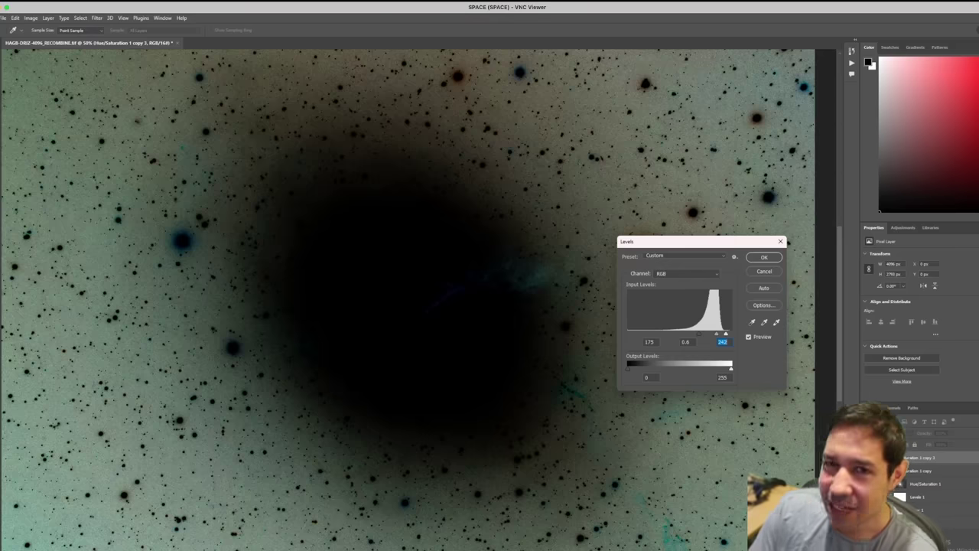
pyautogui.press('Up')
pyautogui.press('Up')
pyautogui.press('Up')
pyautogui.press('Up')
pyautogui.press('Up')
pyautogui.press('Up')
pyautogui.press('Up')
pyautogui.press('Up')
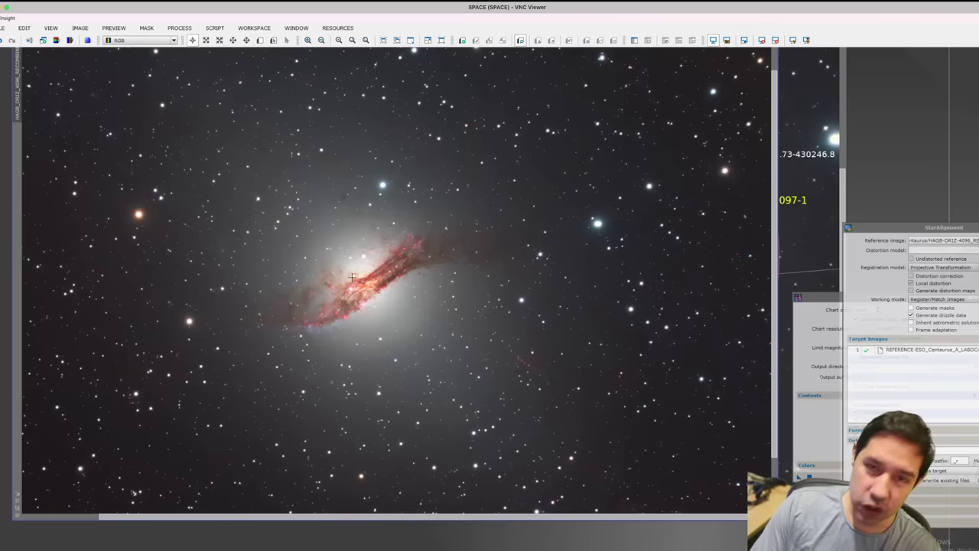
# Step: Scroll the Centaurus A image until the white core and pink-speckled red dust lane are centred
pyautogui.scroll(5, 360, 295)
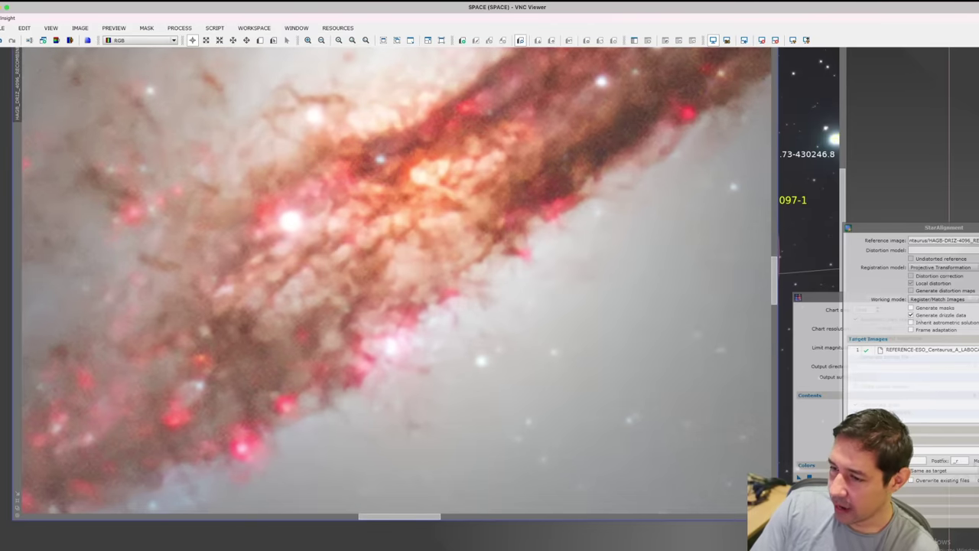
pyautogui.moveTo(774, 280); pyautogui.dragTo(775, 375)
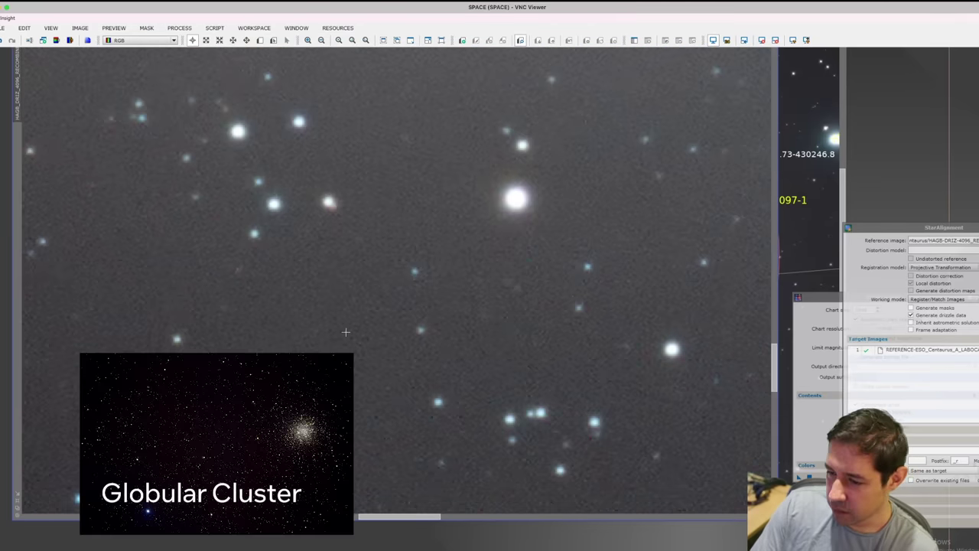
pyautogui.hscroll(-10, 387, 283)
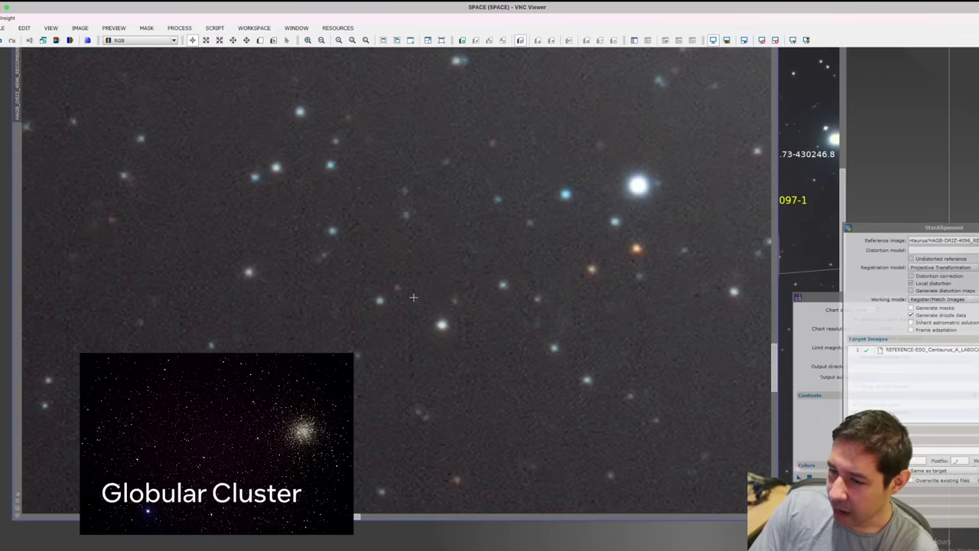
pyautogui.scroll(1, 413, 297)
pyautogui.scroll(-2, 414, 297)
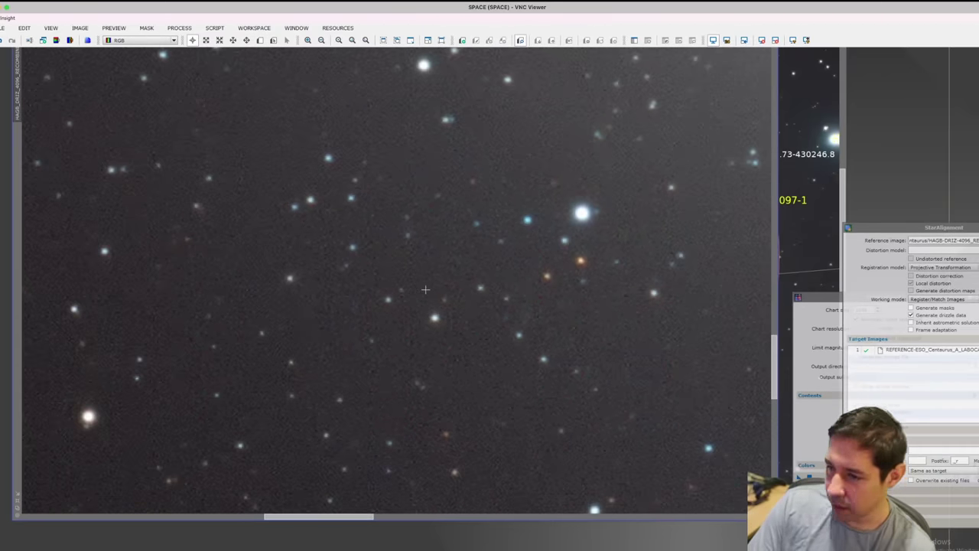
pyautogui.scroll(-2, 426, 289)
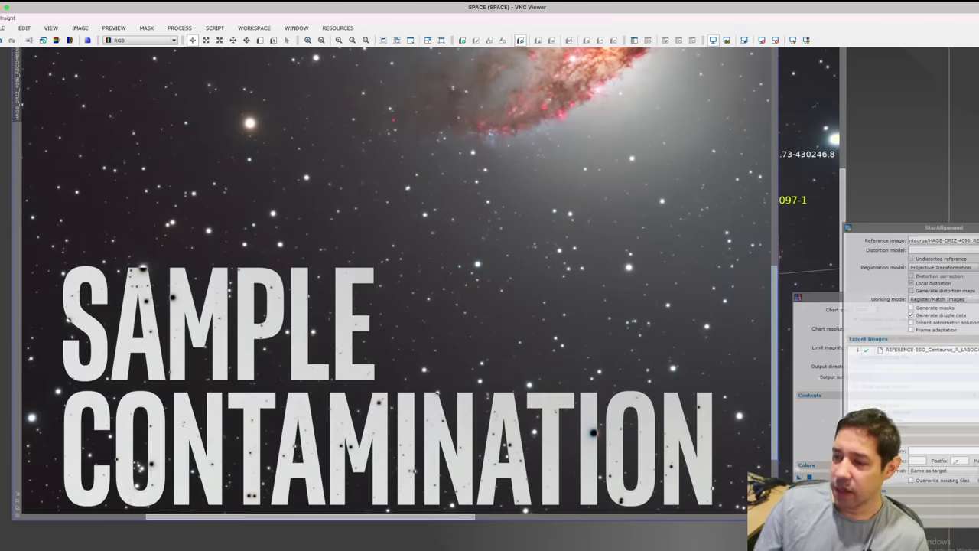
pyautogui.scroll(5, 561, 367)
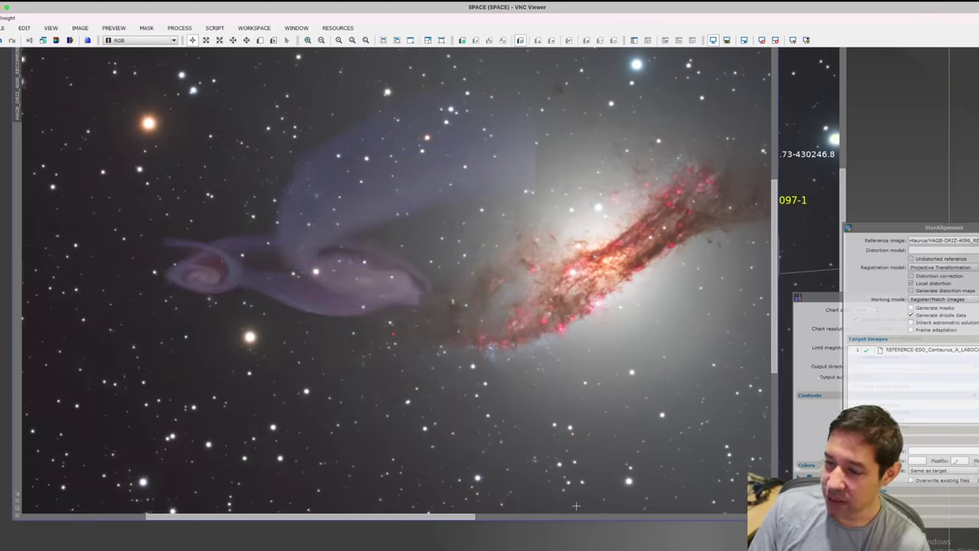
# Step: Scroll right along the red dust lane past the bright white core
pyautogui.hscroll(3, 561, 367)
pyautogui.hscroll(3, 396, 284)
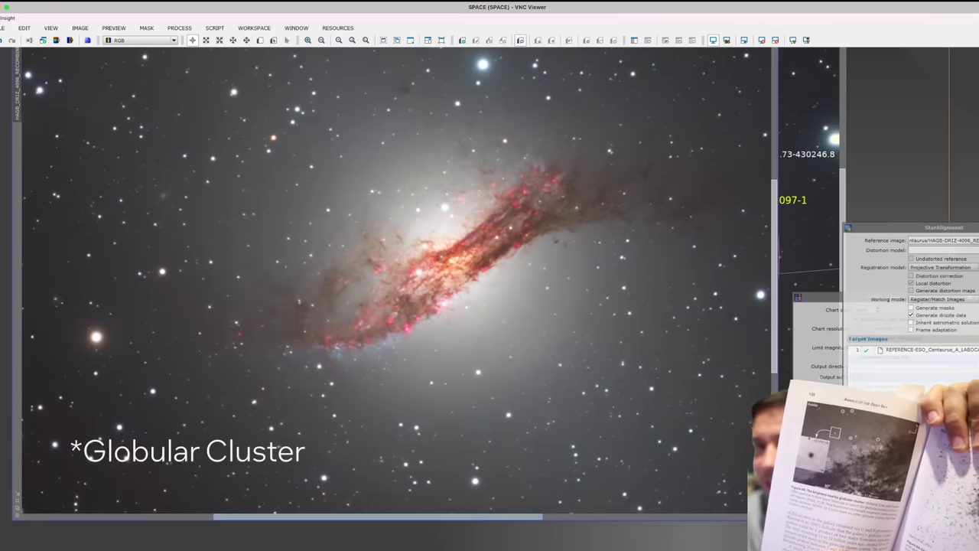
# Step: Zoom in on the Centaurus A dust lane, centring the faint object just beneath it
pyautogui.scroll(-3, 432, 280)
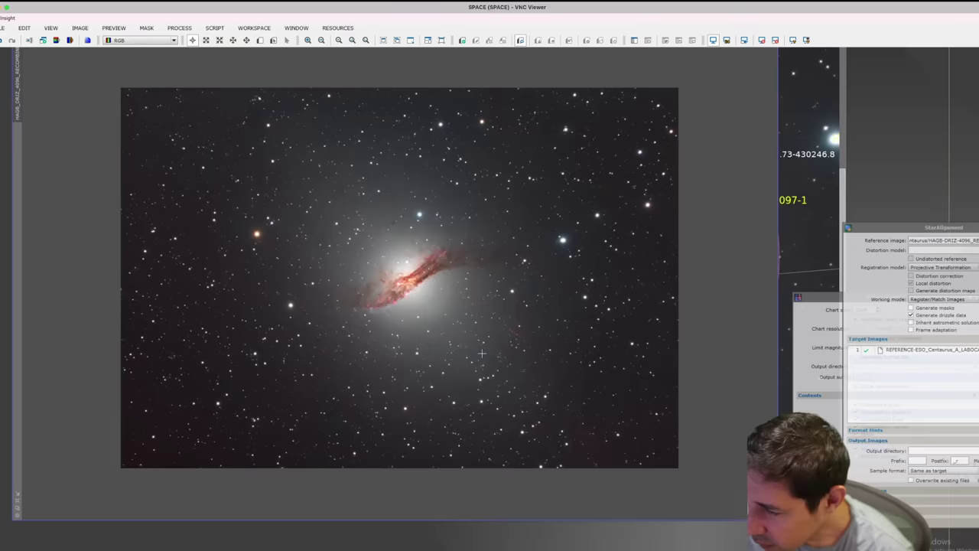
pyautogui.scroll(3, 431, 279)
pyautogui.scroll(1, 431, 279)
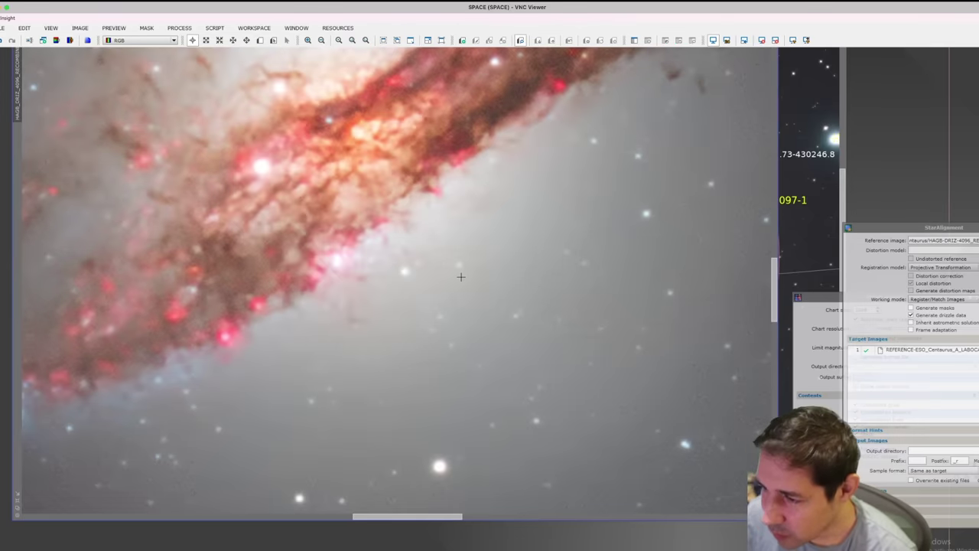